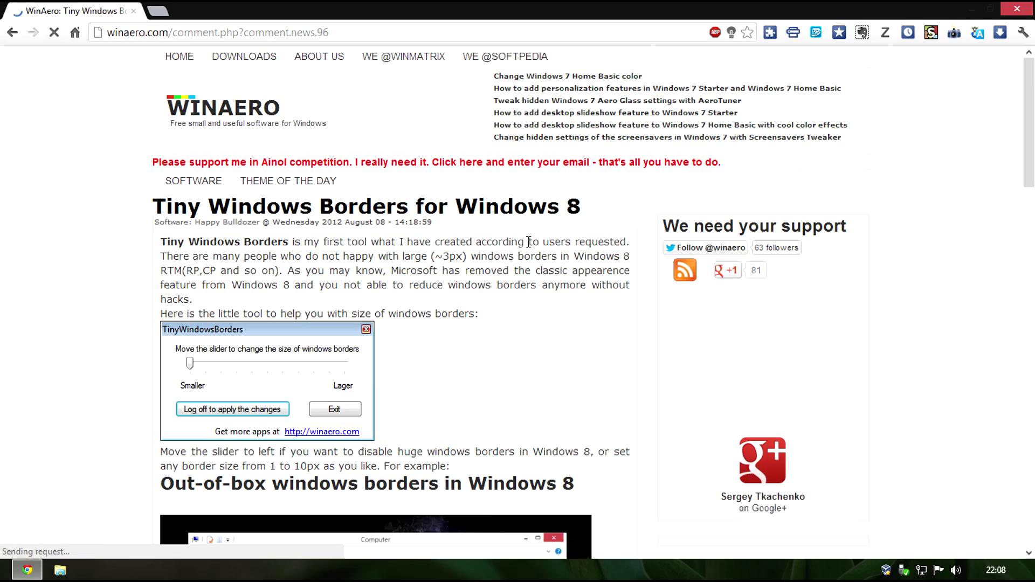
Download and save the Tiny Windows Borders zip, copy TinyWindowsBorders.exe to the desktop, close the zip window.
left_click(323, 417)
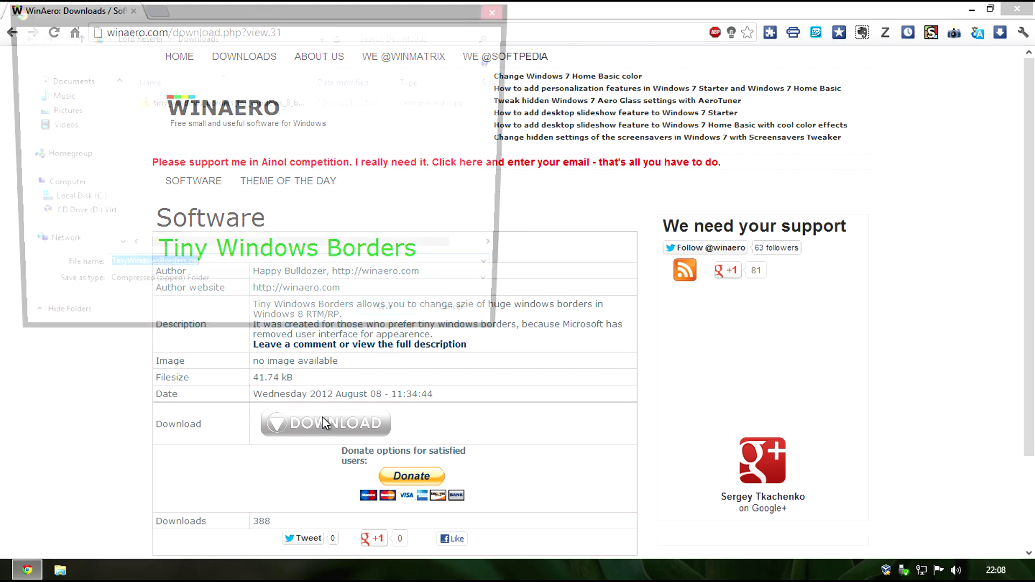
left_click(396, 323)
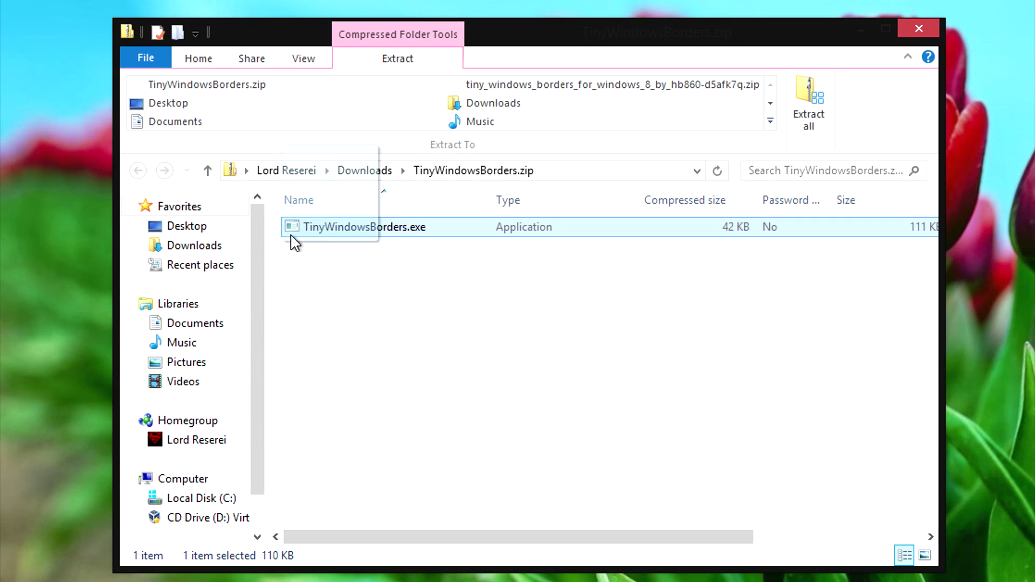
left_click_drag(324, 228, 45, 263)
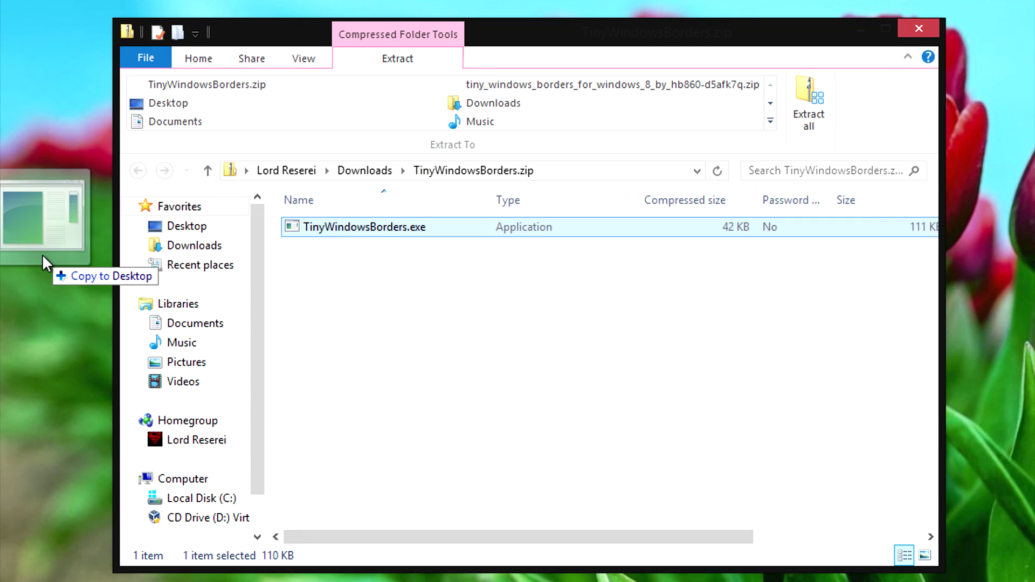
left_click(920, 30)
Run TinyWindowsBorders.exe as administrator, allowing it past the SmartScreen unrecognized-app warning.
right_click(29, 366)
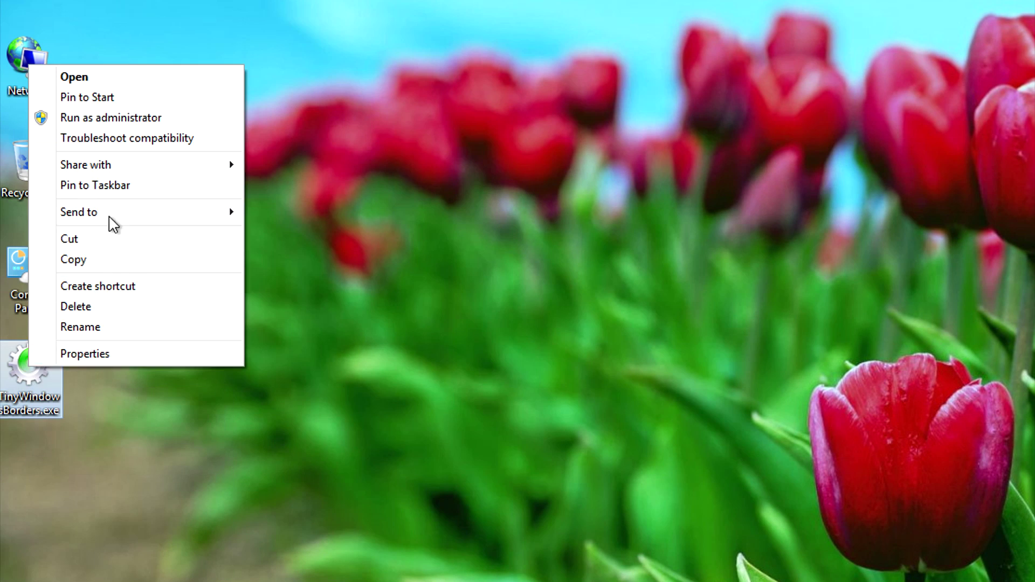
left_click(166, 118)
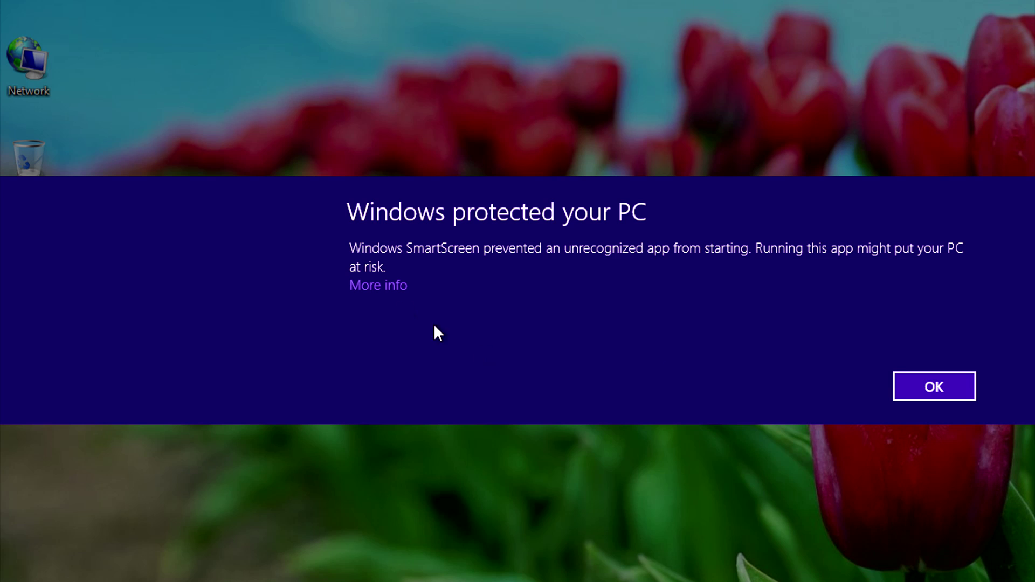
left_click(377, 285)
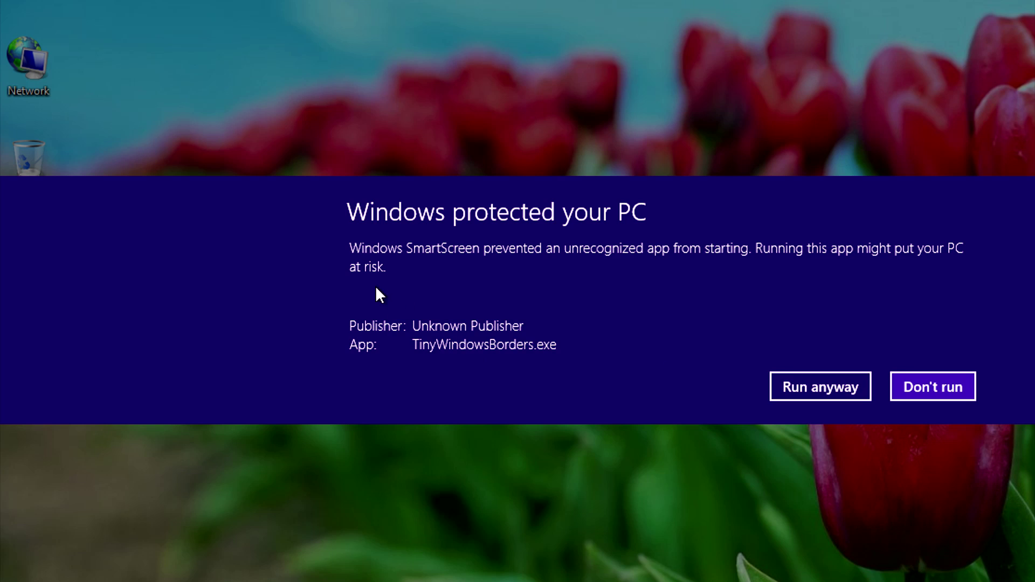
left_click(790, 386)
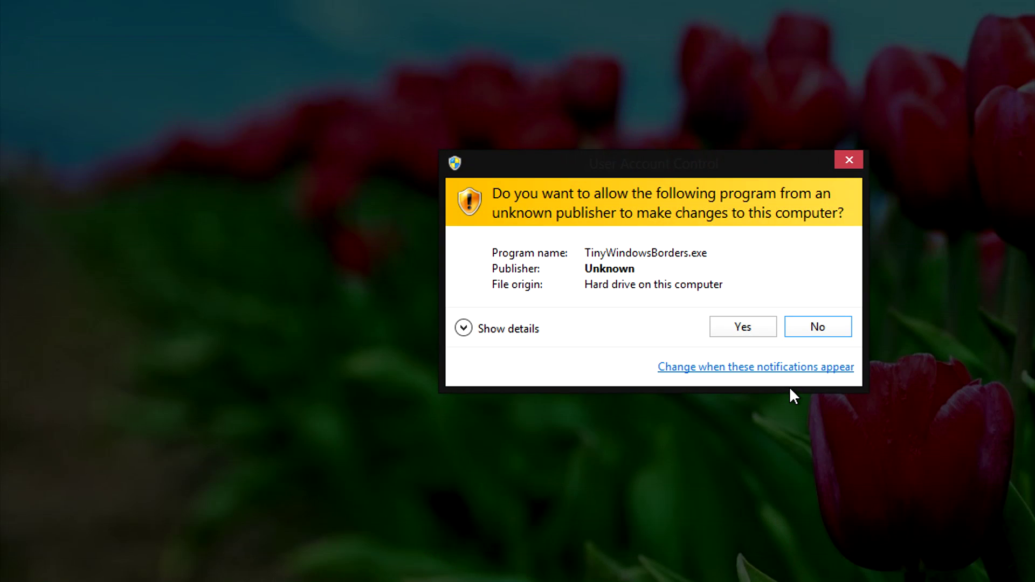
Approve the UAC prompt and drag the border slider fully left to Smaller.
left_click(744, 337)
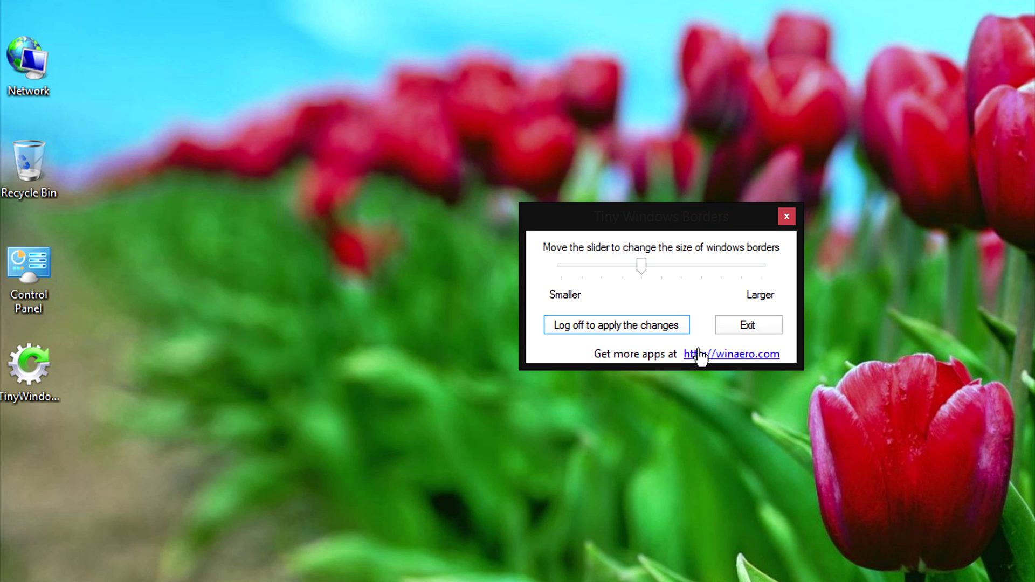
mouse_move(641, 269)
left_click_drag(642, 267, 562, 267)
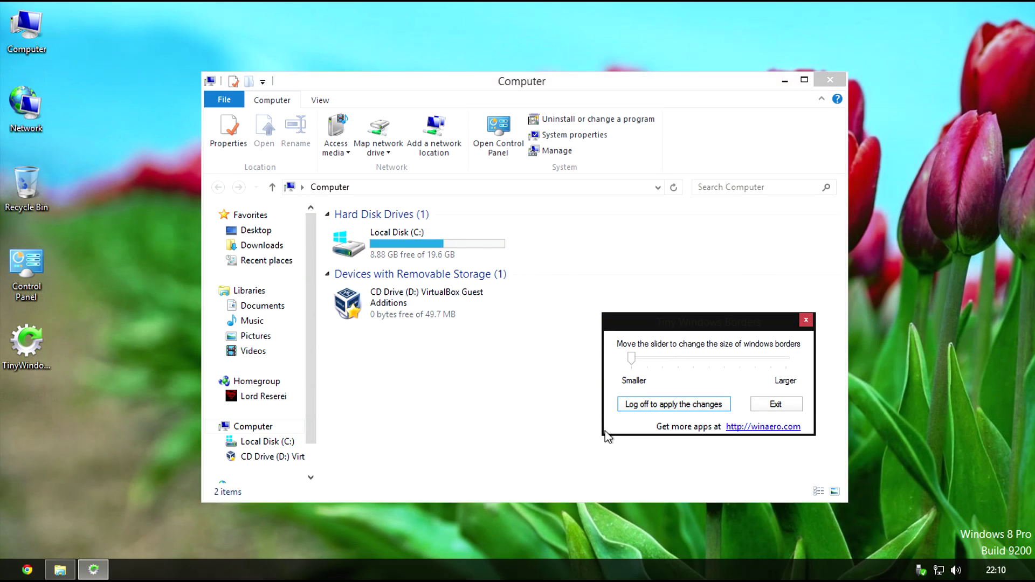
Close the Computer window and move the Tiny Windows Borders dialog up and left.
left_click(375, 87)
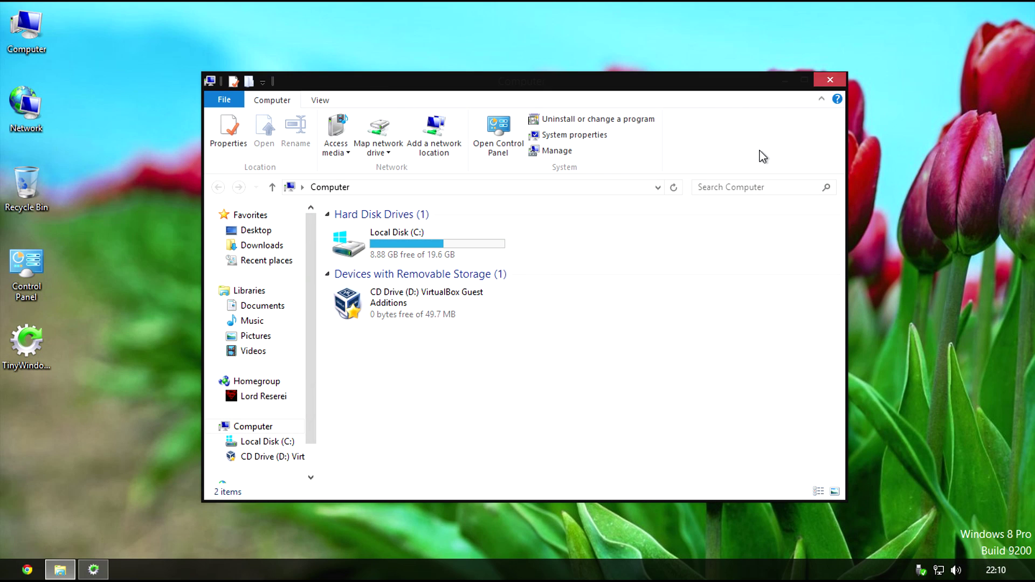
left_click(830, 79)
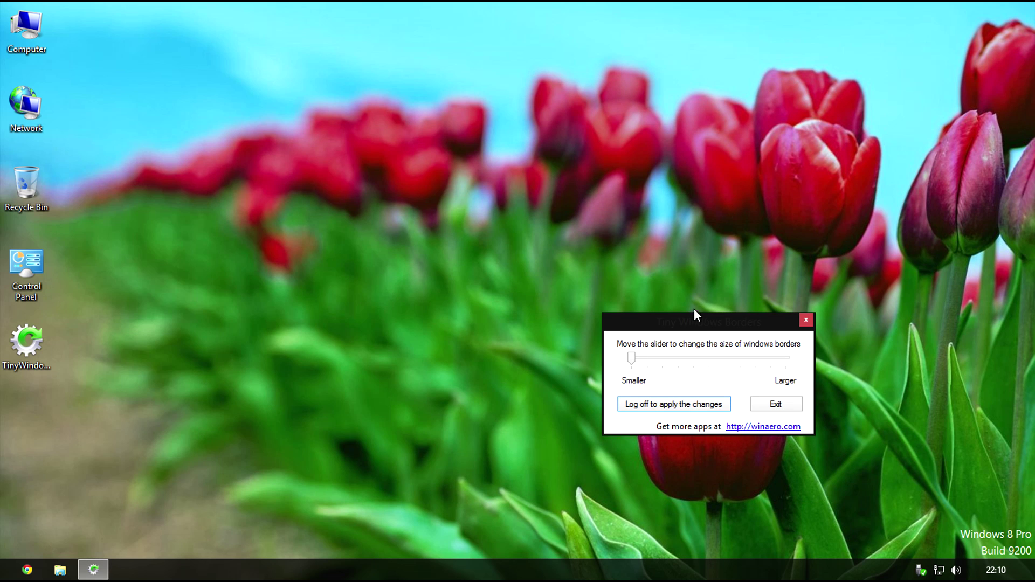
left_click_drag(694, 314, 497, 198)
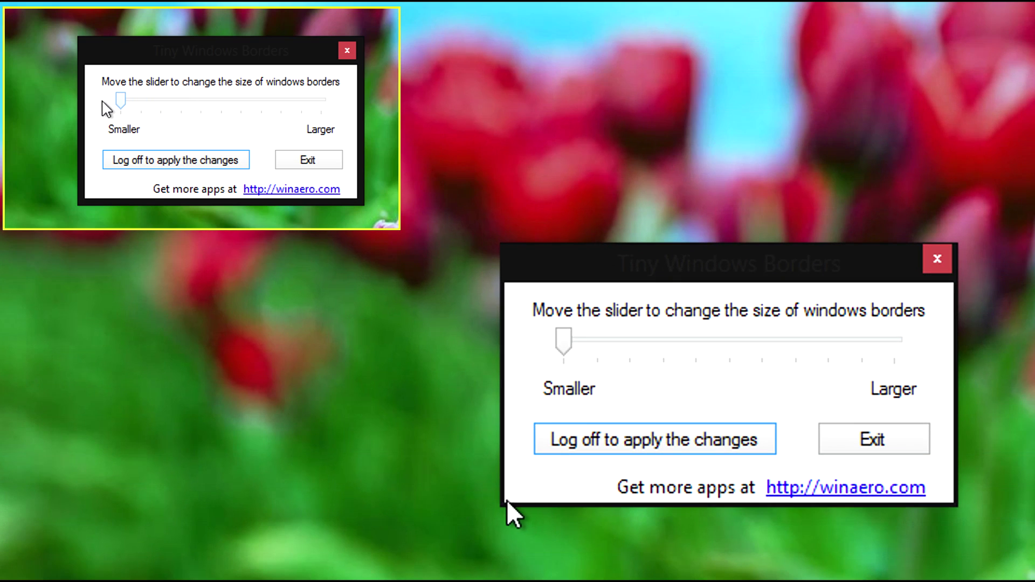